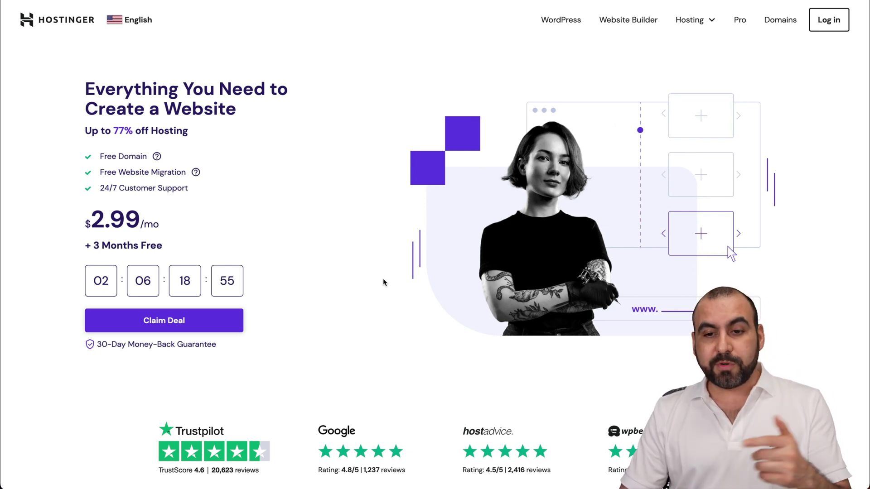
Open Hostinger's Web Hosting page and scroll to the Single, Premium, Business and Cloud Startup plans.
{"action": "left_click", "coordinate": [693, 21]}
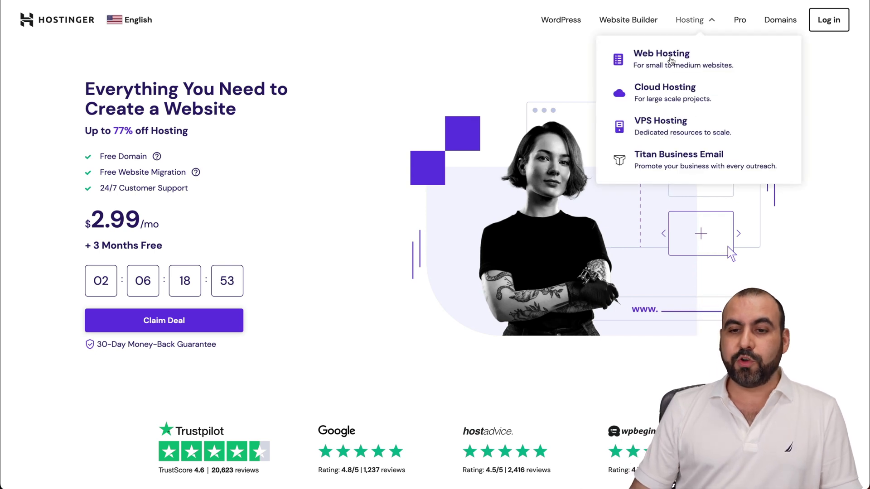
{"action": "left_click", "coordinate": [664, 64]}
{"action": "scroll", "coordinate": [501, 334], "scroll_direction": "down", "scroll_amount": 10}
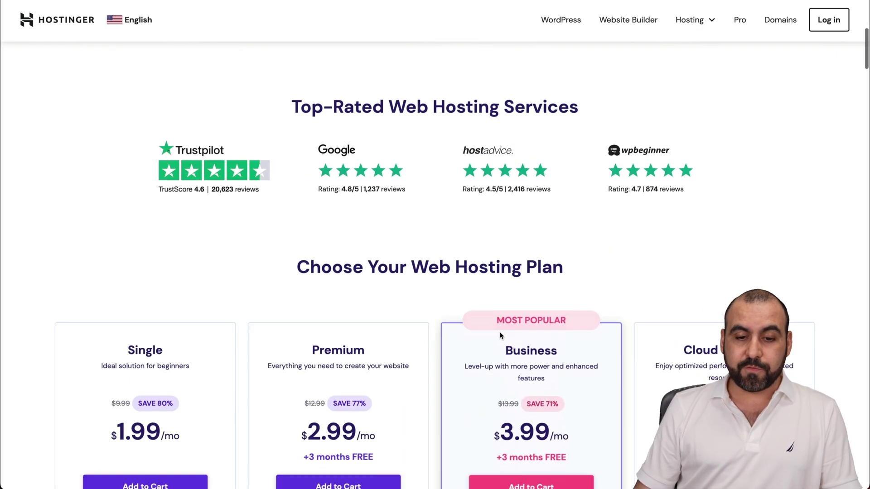
{"action": "scroll", "coordinate": [501, 334], "scroll_direction": "down", "scroll_amount": 2}
{"action": "scroll", "coordinate": [500, 333], "scroll_direction": "down", "scroll_amount": 1}
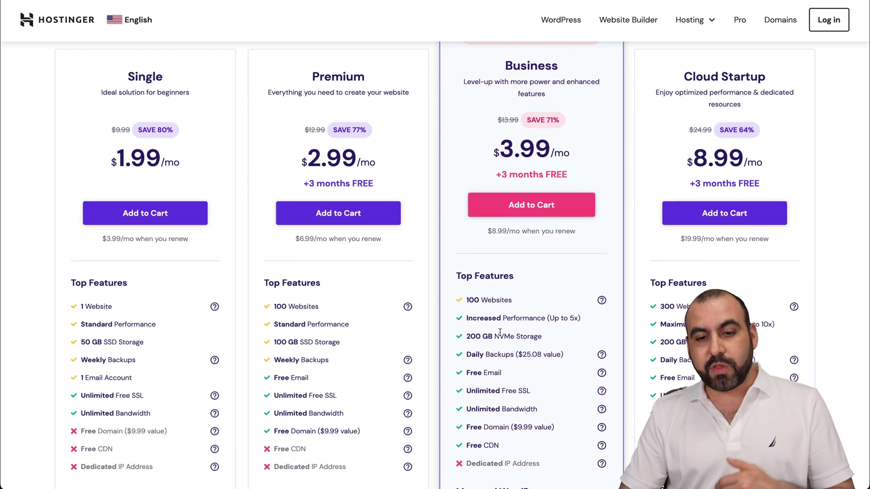
Add the Business Web Hosting plan to the cart and scroll down to the order total.
{"action": "left_click", "coordinate": [525, 207]}
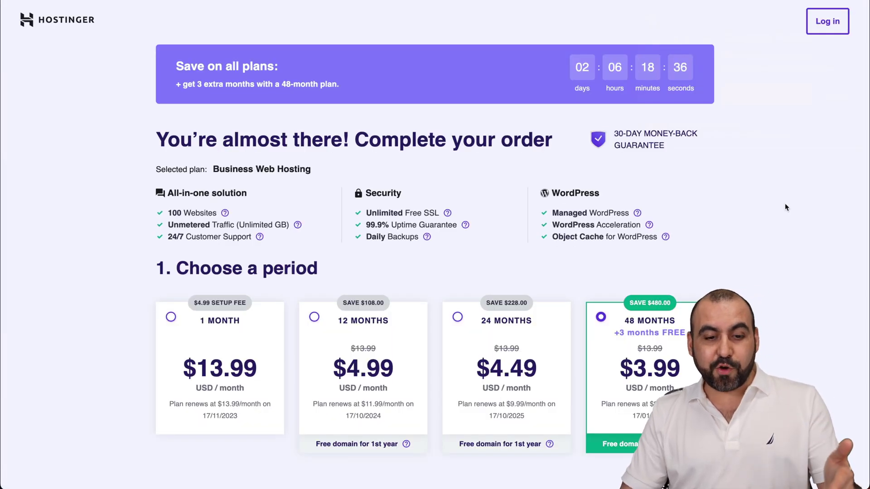
{"action": "scroll", "coordinate": [787, 207], "scroll_direction": "down", "scroll_amount": 3}
{"action": "scroll", "coordinate": [785, 207], "scroll_direction": "down", "scroll_amount": 1}
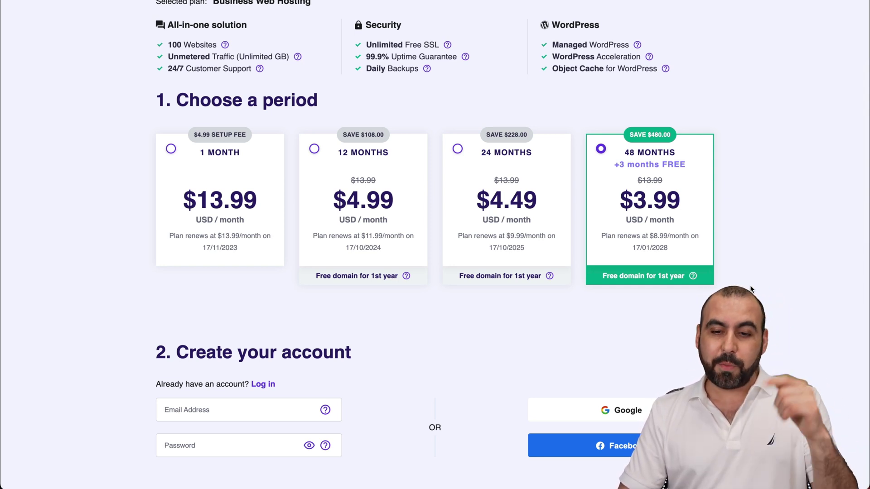
{"action": "scroll", "coordinate": [751, 289], "scroll_direction": "down", "scroll_amount": 2}
{"action": "scroll", "coordinate": [751, 289], "scroll_direction": "down", "scroll_amount": 5}
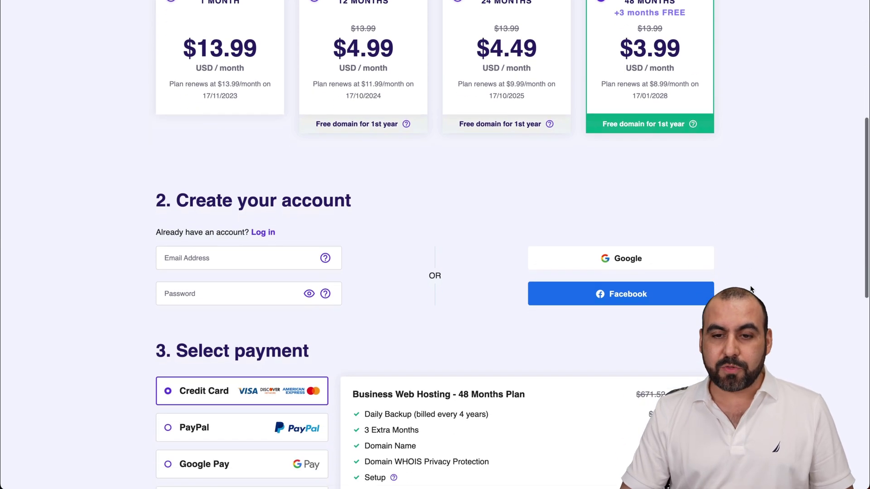
{"action": "scroll", "coordinate": [751, 289], "scroll_direction": "down", "scroll_amount": 6}
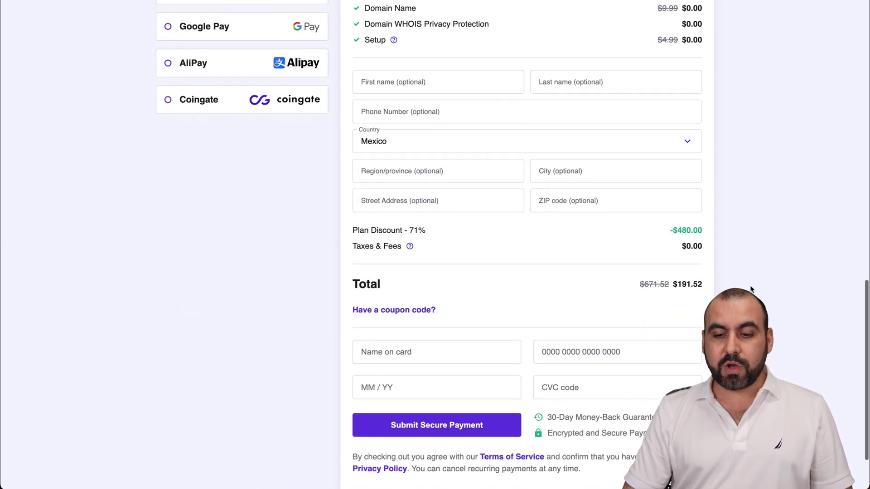
Apply the coupon code SAASMASTER, lowering the total to $172.37.
{"action": "left_click", "coordinate": [402, 311]}
{"action": "left_click", "coordinate": [414, 341]}
{"action": "type", "text": "SAASMS"}
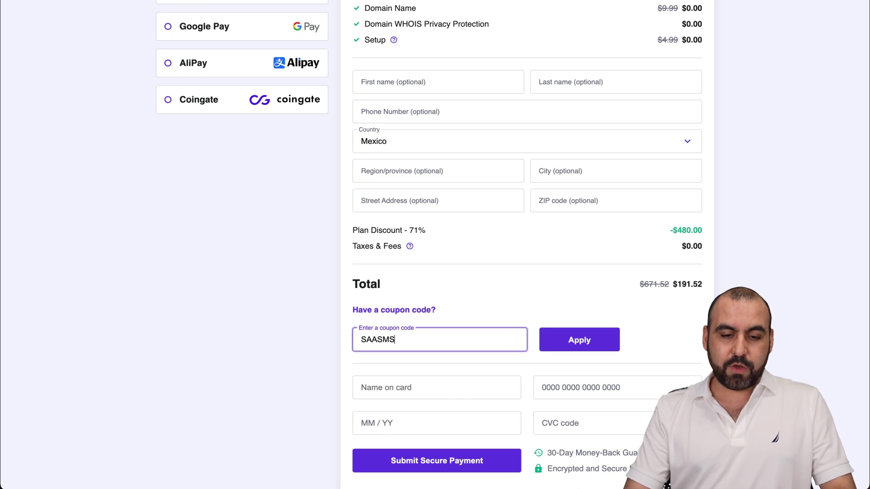
{"action": "key", "text": "BackSpace"}
{"action": "type", "text": "ASTER"}
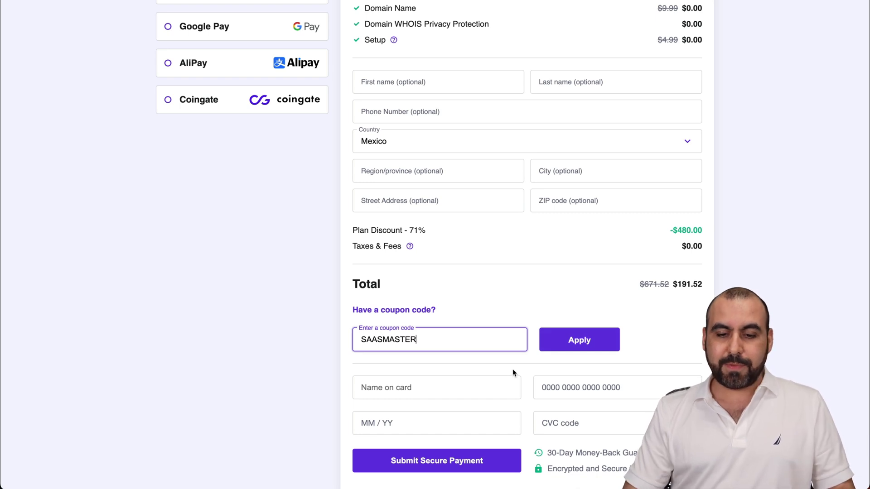
{"action": "left_click", "coordinate": [574, 349]}
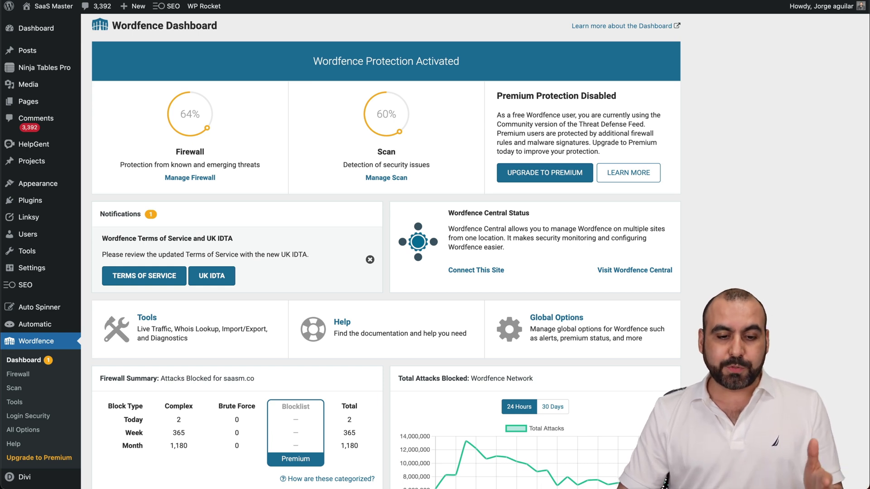
{"action": "scroll", "coordinate": [436, 251], "scroll_direction": "down", "scroll_amount": 5}
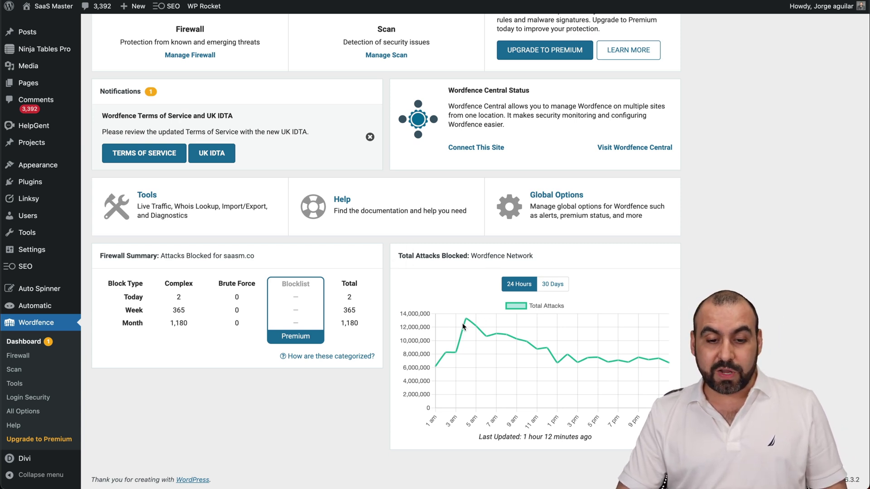
{"action": "mouse_move", "coordinate": [466, 321]}
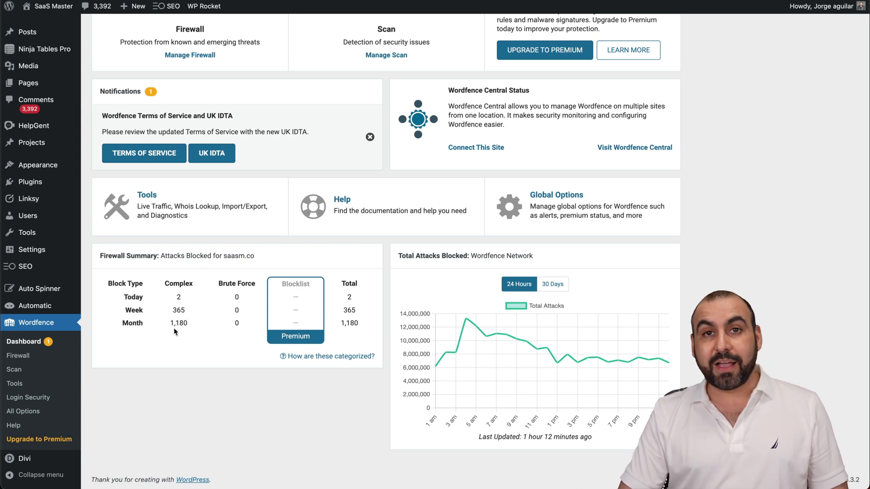
{"action": "scroll", "coordinate": [190, 331], "scroll_direction": "up", "scroll_amount": 3}
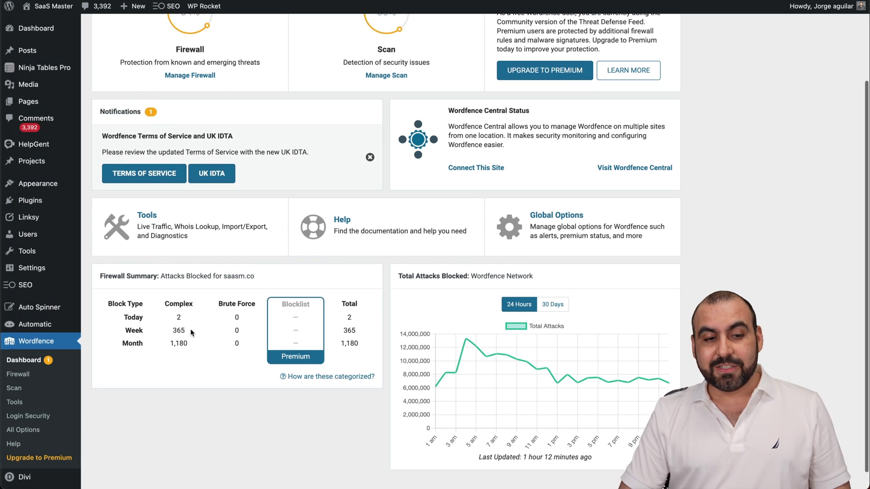
{"action": "scroll", "coordinate": [190, 333], "scroll_direction": "up", "scroll_amount": 2}
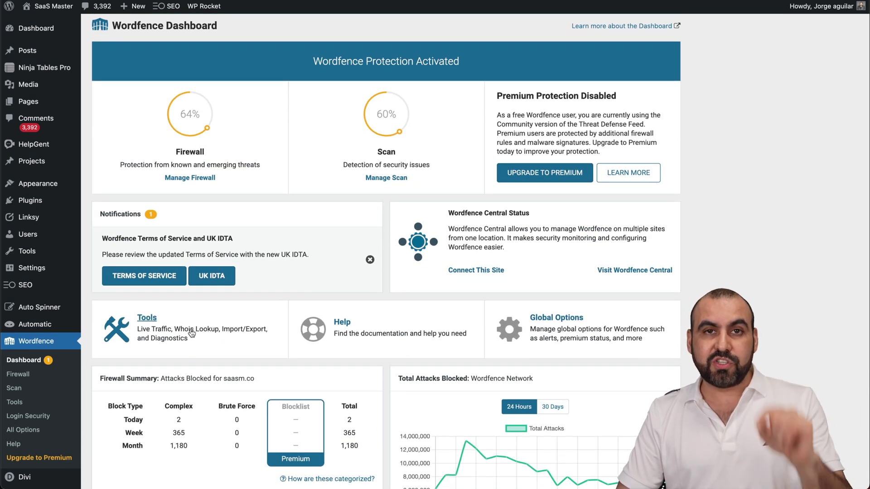
{"action": "scroll", "coordinate": [136, 341], "scroll_direction": "down", "scroll_amount": 1}
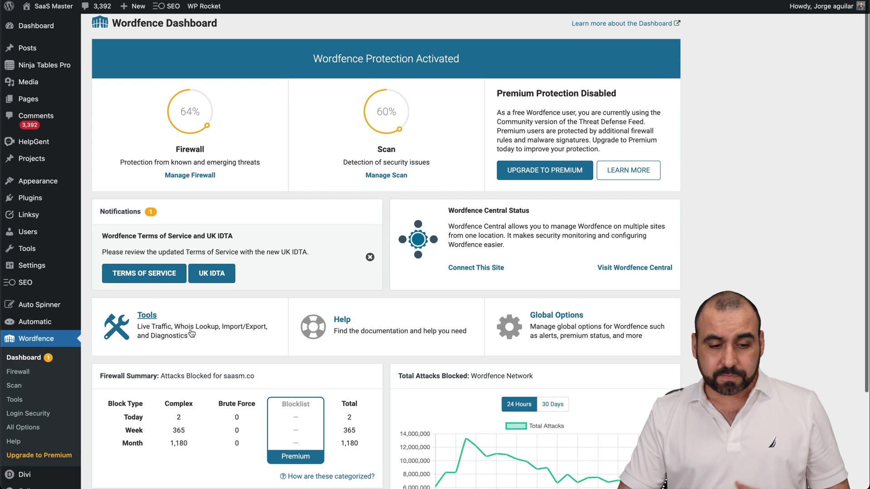
Review the Firewall overview's 55% WAF, 100% brute force and blocked-attack stats, then open Firewall Options.
{"action": "left_click", "coordinate": [20, 372]}
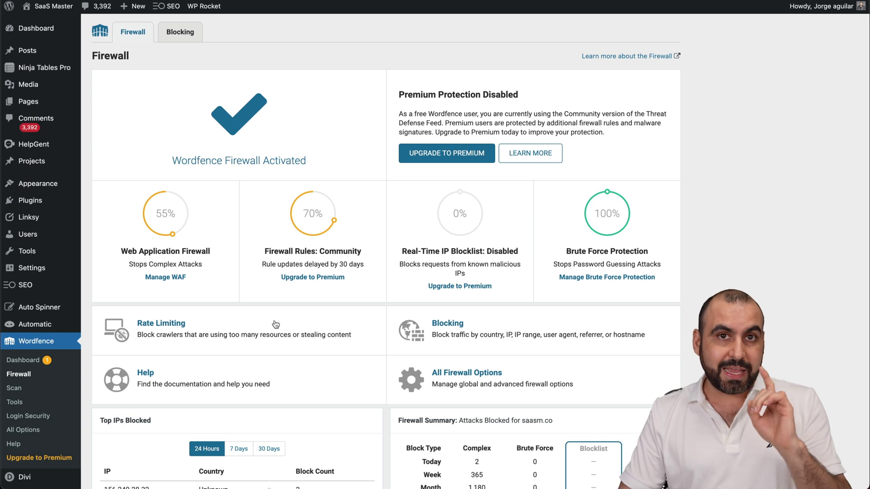
{"action": "scroll", "coordinate": [275, 317], "scroll_direction": "down", "scroll_amount": 1}
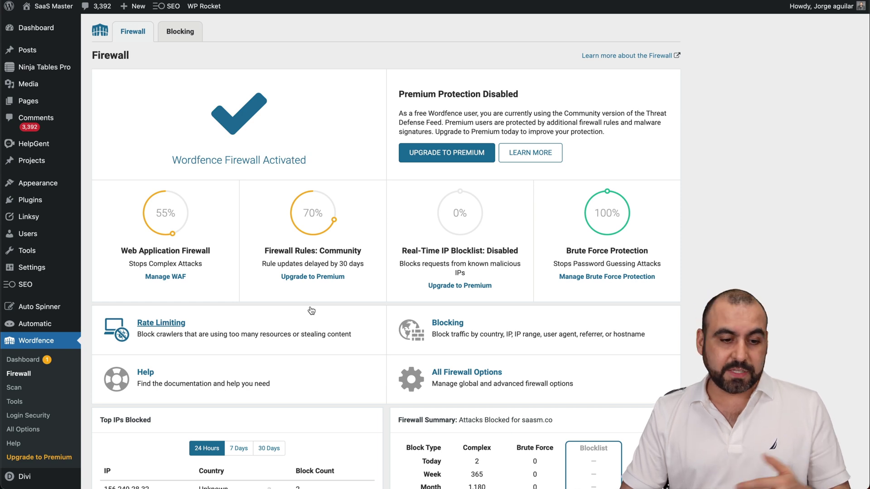
{"action": "scroll", "coordinate": [312, 311], "scroll_direction": "down", "scroll_amount": 3}
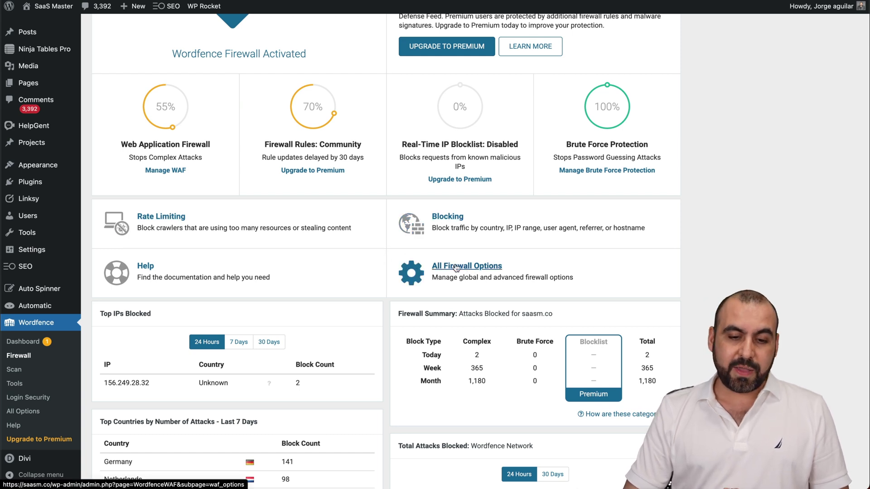
{"action": "scroll", "coordinate": [484, 278], "scroll_direction": "down", "scroll_amount": 8}
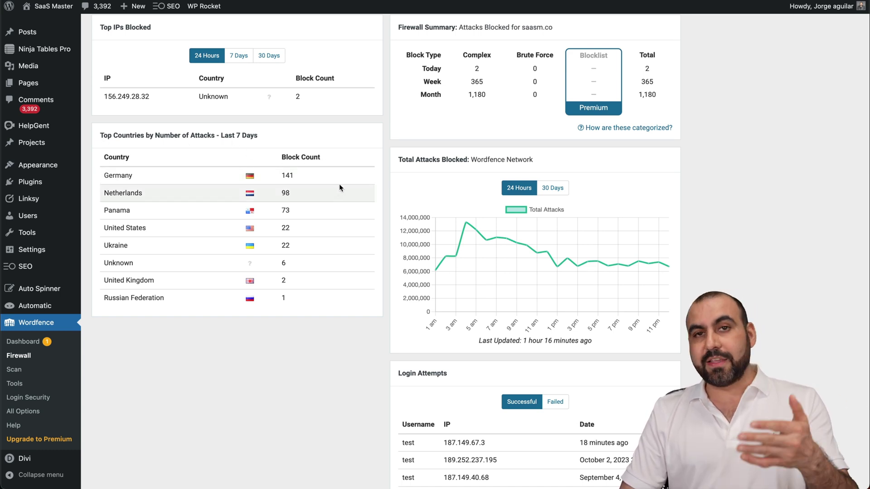
{"action": "scroll", "coordinate": [341, 187], "scroll_direction": "down", "scroll_amount": 5}
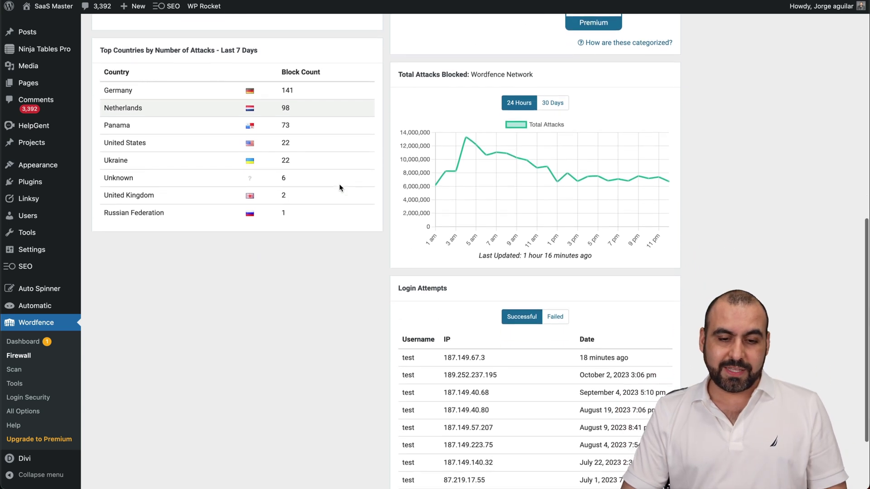
{"action": "scroll", "coordinate": [441, 201], "scroll_direction": "down", "scroll_amount": 1}
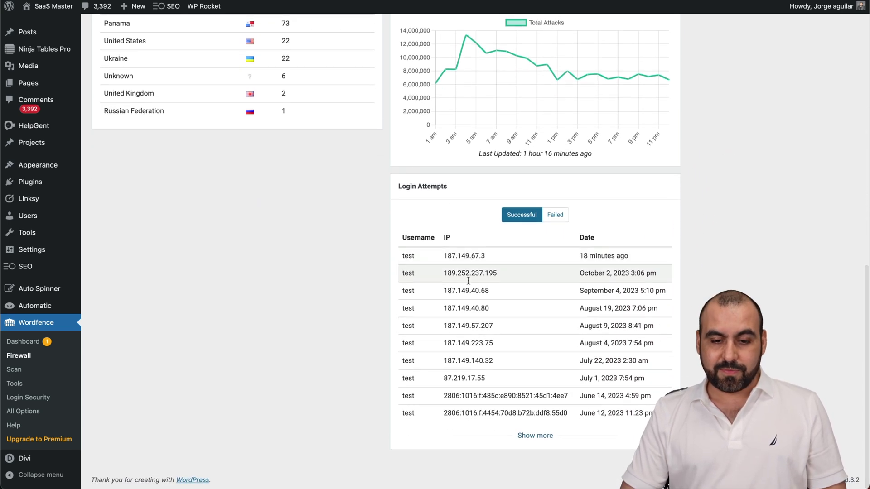
{"action": "scroll", "coordinate": [497, 413], "scroll_direction": "up", "scroll_amount": 5}
{"action": "scroll", "coordinate": [496, 413], "scroll_direction": "down", "scroll_amount": 6}
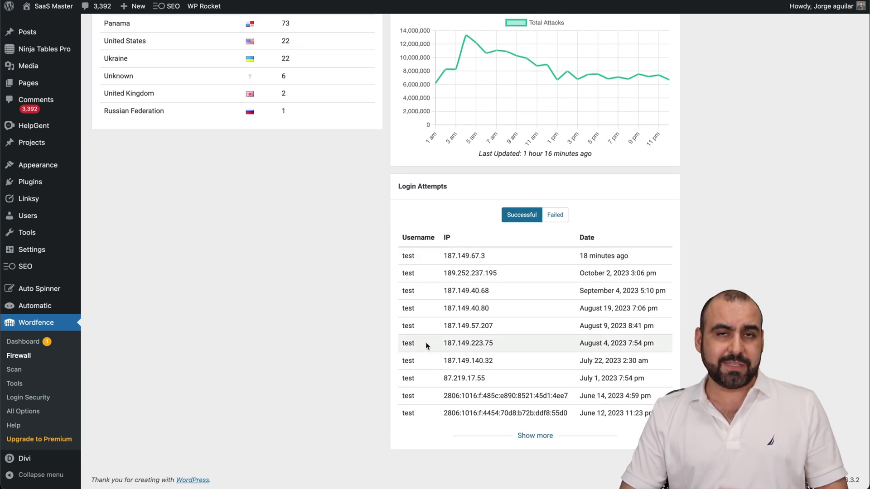
{"action": "scroll", "coordinate": [425, 342], "scroll_direction": "up", "scroll_amount": 15}
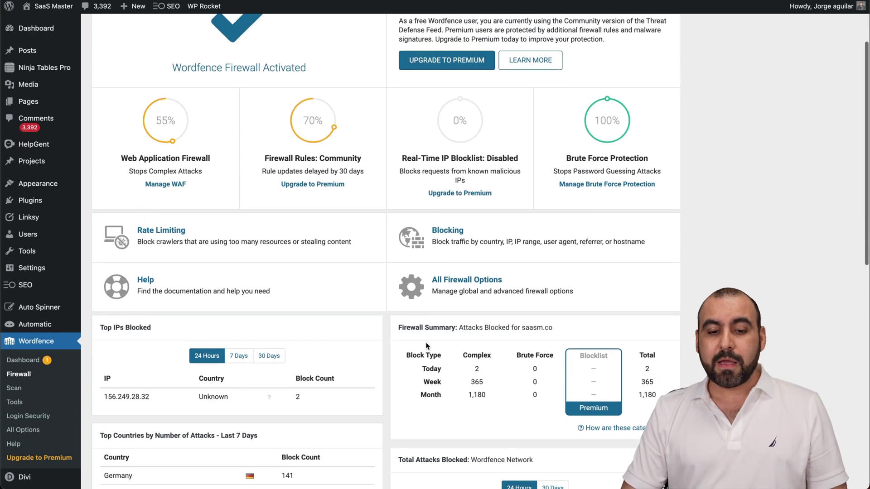
{"action": "scroll", "coordinate": [426, 345], "scroll_direction": "down", "scroll_amount": 4}
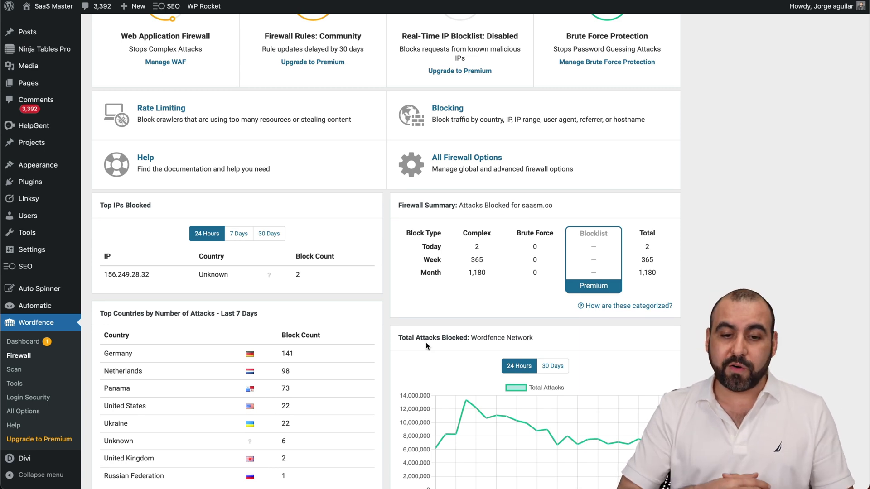
{"action": "scroll", "coordinate": [426, 345], "scroll_direction": "up", "scroll_amount": 3}
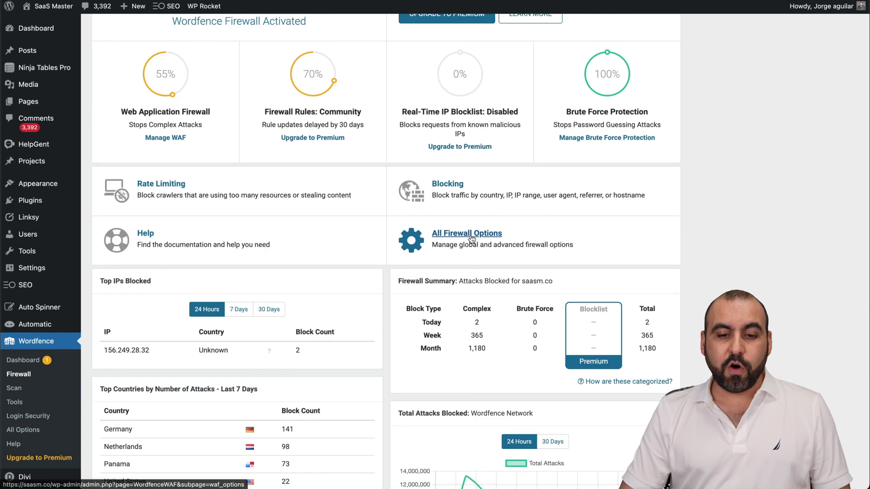
{"action": "left_click", "coordinate": [471, 236]}
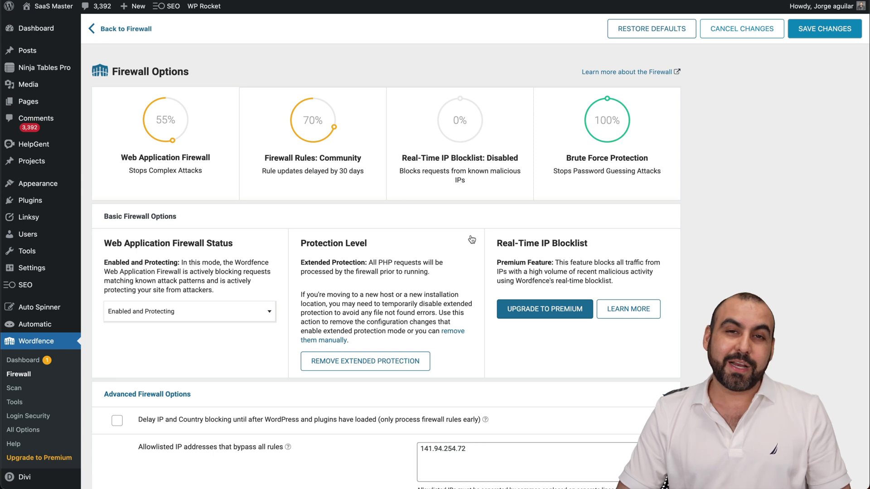
{"action": "scroll", "coordinate": [472, 239], "scroll_direction": "down", "scroll_amount": 5}
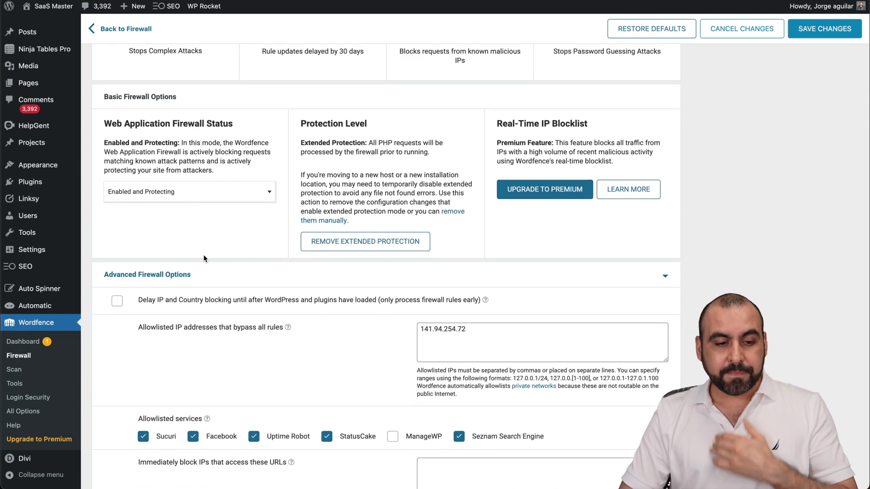
{"action": "scroll", "coordinate": [203, 257], "scroll_direction": "down", "scroll_amount": 5}
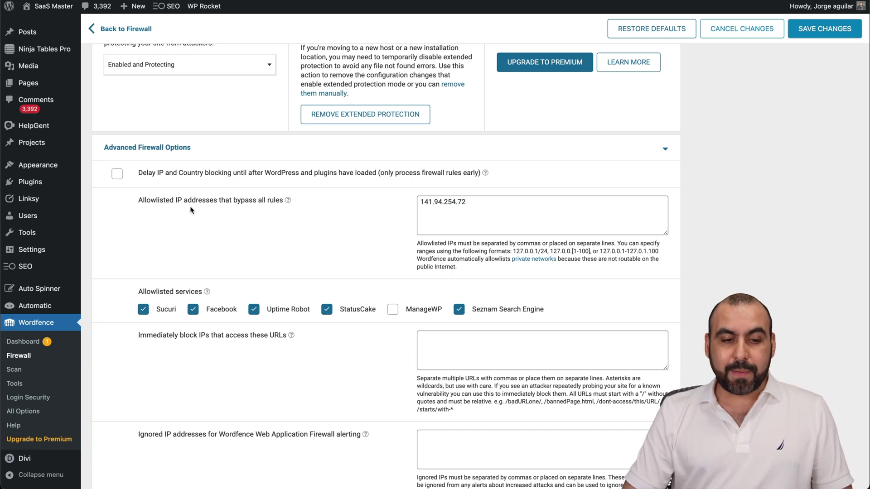
{"action": "left_click", "coordinate": [431, 214]}
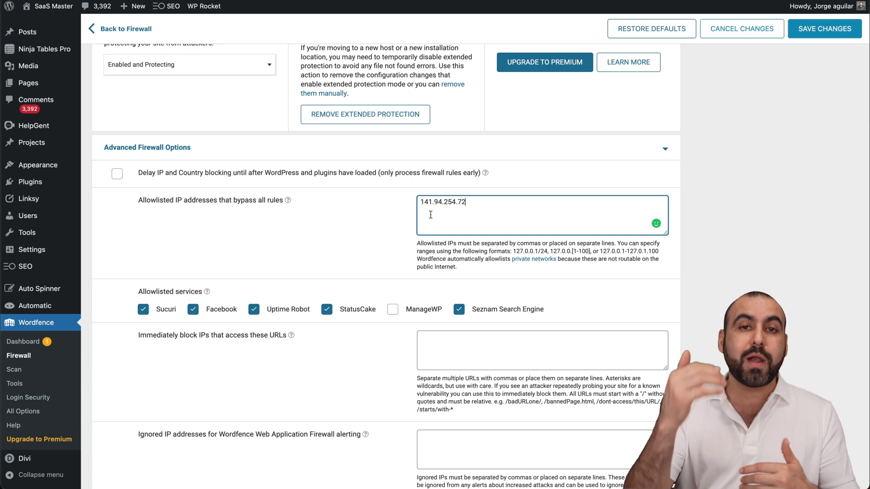
{"action": "scroll", "coordinate": [430, 215], "scroll_direction": "down", "scroll_amount": 3}
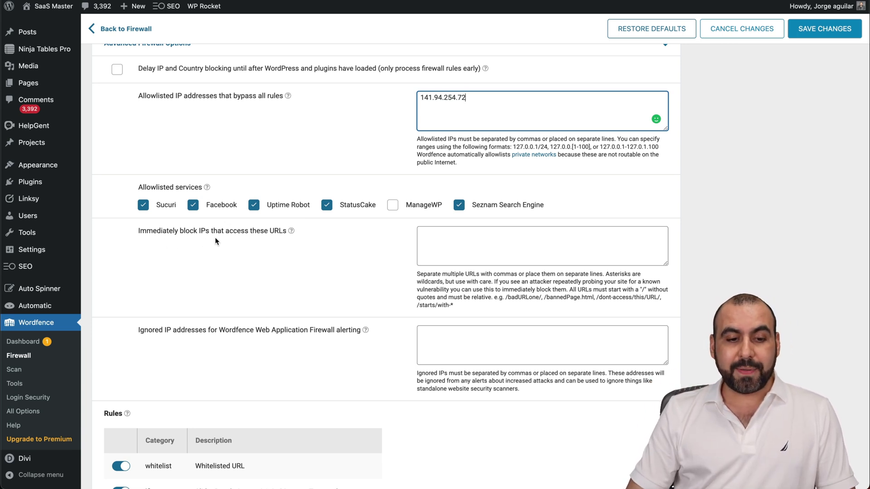
{"action": "left_click", "coordinate": [439, 243]}
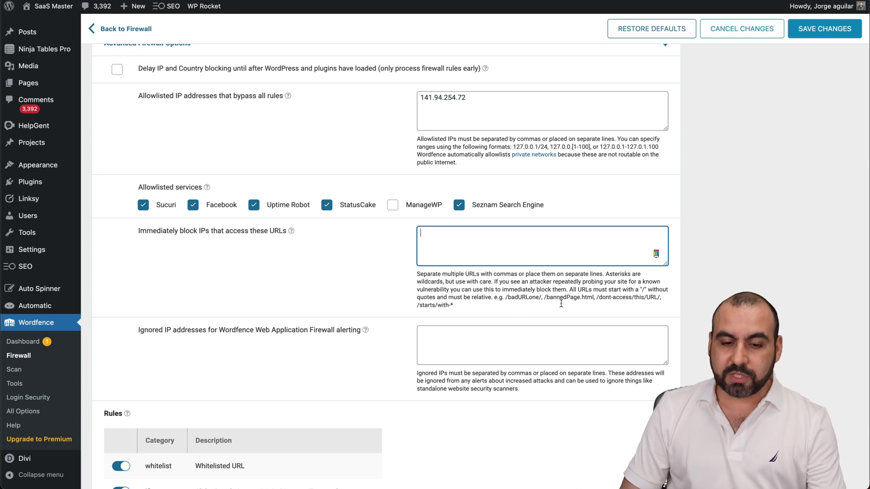
{"action": "scroll", "coordinate": [281, 267], "scroll_direction": "down", "scroll_amount": 2}
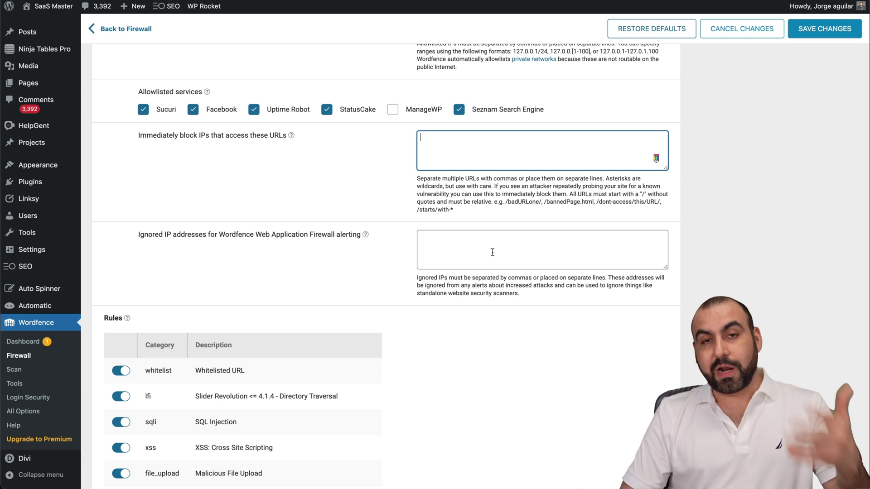
{"action": "scroll", "coordinate": [492, 252], "scroll_direction": "down", "scroll_amount": 5}
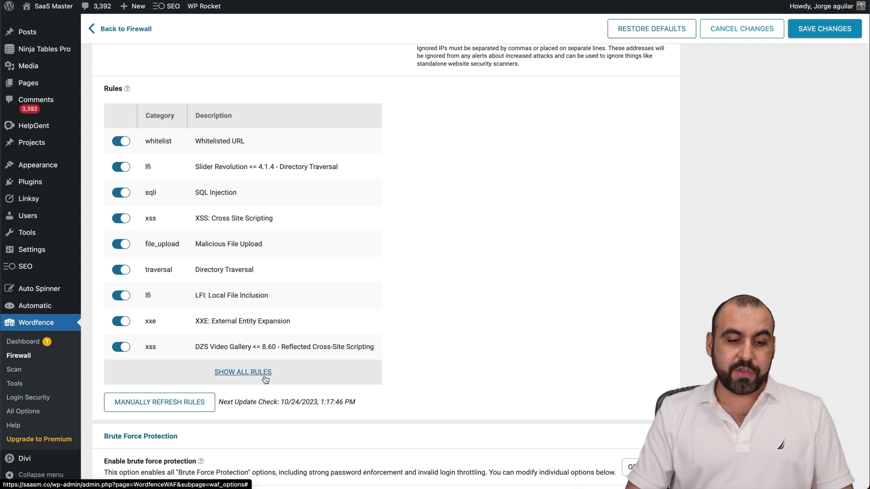
{"action": "scroll", "coordinate": [335, 396], "scroll_direction": "down", "scroll_amount": 1}
Set the brute-force lockout after login failures to 10.
{"action": "scroll", "coordinate": [334, 392], "scroll_direction": "down", "scroll_amount": 4}
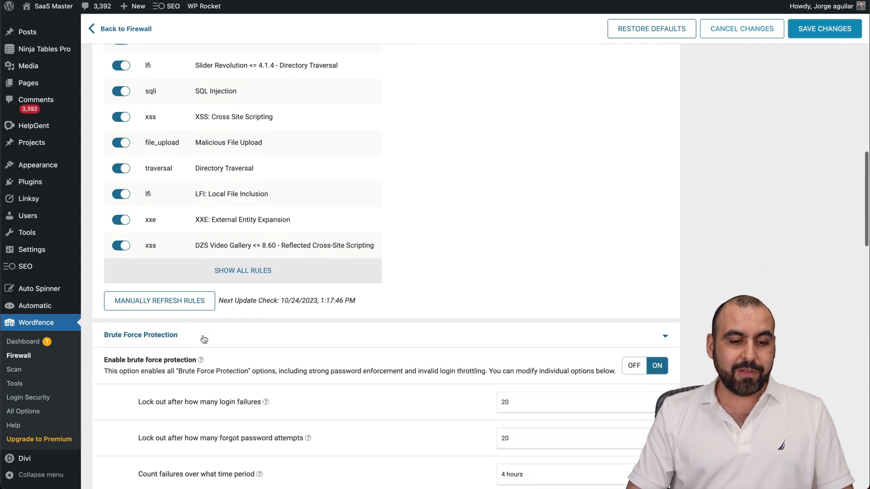
{"action": "scroll", "coordinate": [333, 314], "scroll_direction": "down", "scroll_amount": 10}
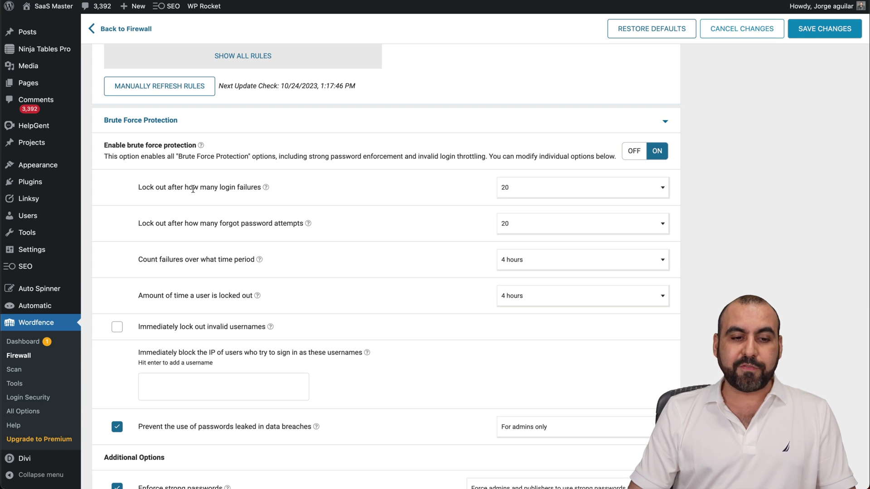
{"action": "left_click", "coordinate": [527, 188]}
{"action": "scroll", "coordinate": [532, 232], "scroll_direction": "up", "scroll_amount": 3}
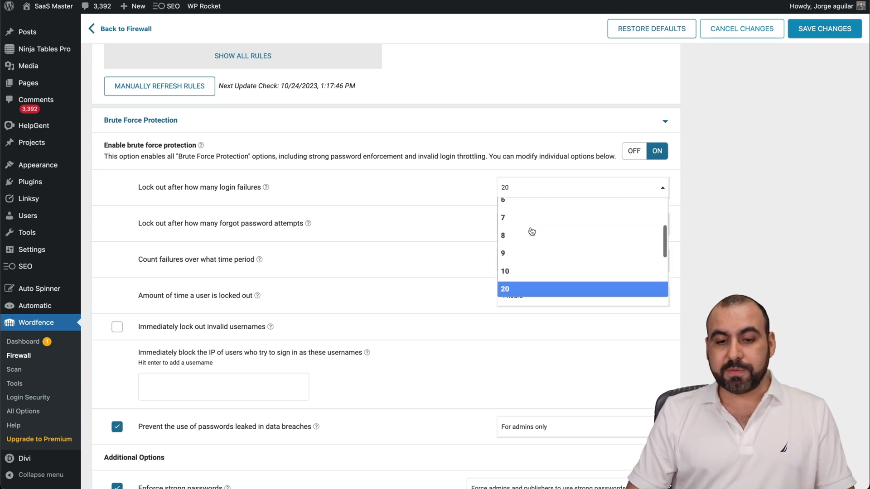
{"action": "scroll", "coordinate": [532, 231], "scroll_direction": "down", "scroll_amount": 1}
{"action": "scroll", "coordinate": [531, 232], "scroll_direction": "up", "scroll_amount": 1}
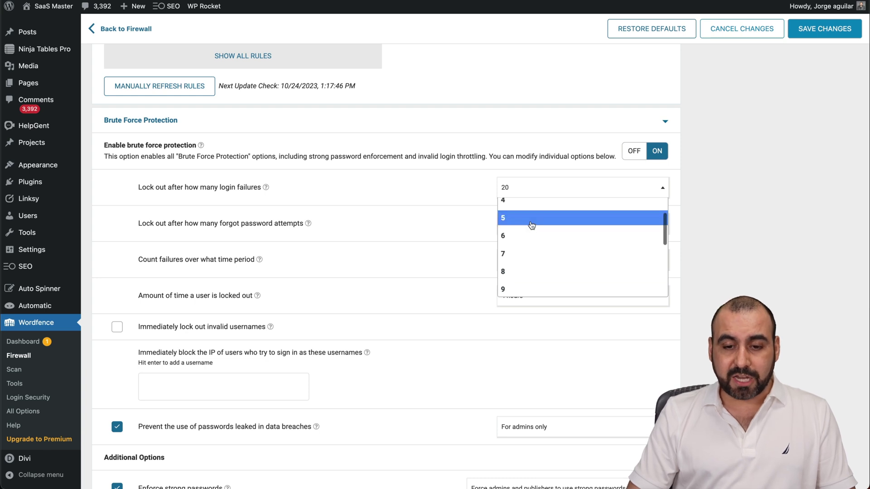
{"action": "left_click", "coordinate": [531, 222]}
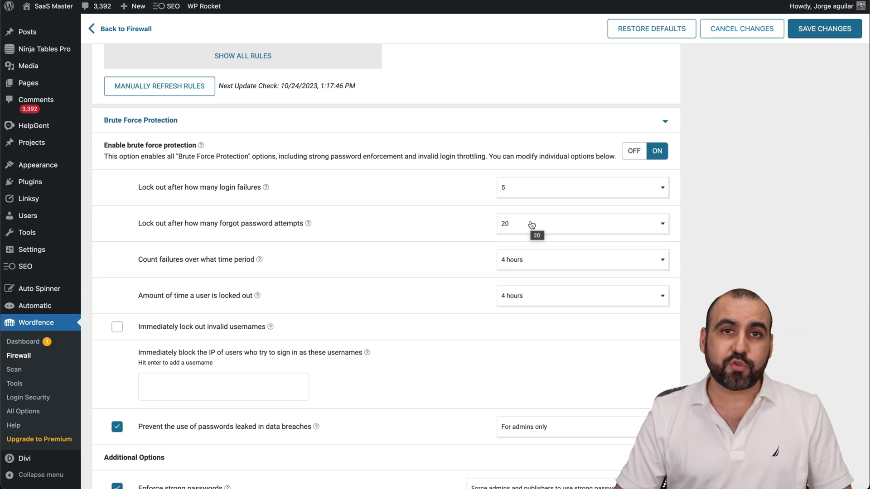
{"action": "left_click", "coordinate": [536, 192]}
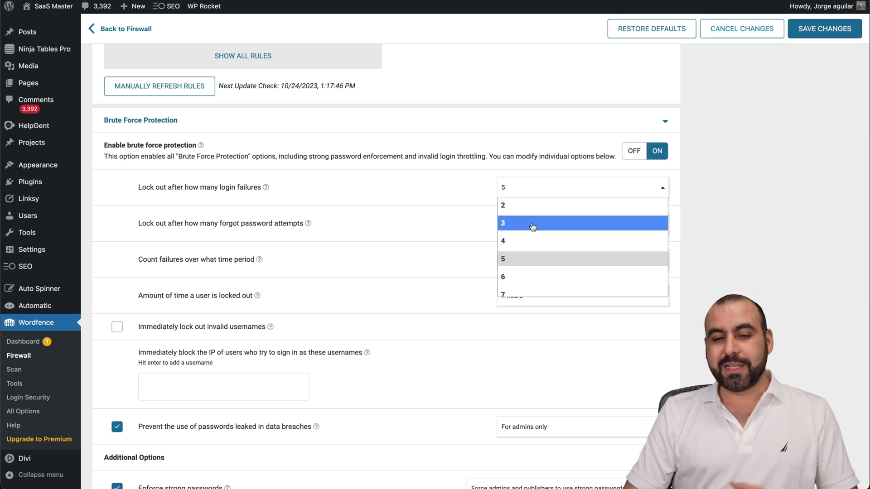
{"action": "scroll", "coordinate": [532, 280], "scroll_direction": "down", "scroll_amount": 3}
{"action": "left_click", "coordinate": [527, 271]}
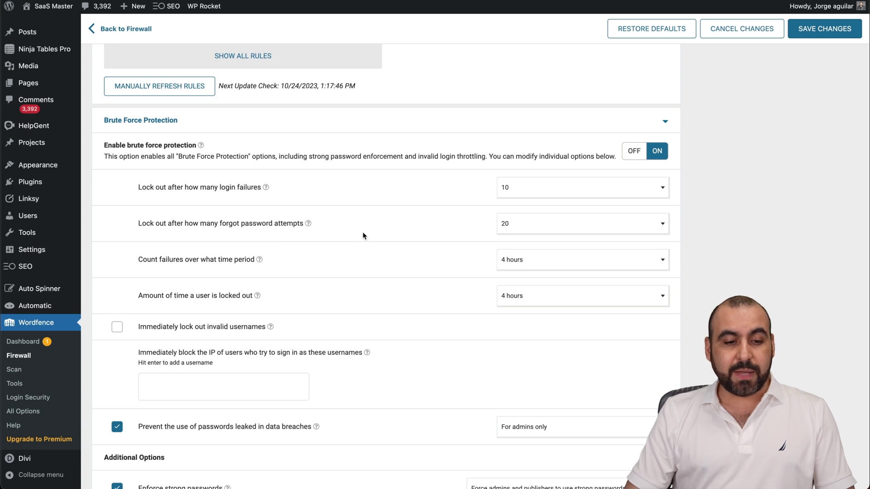
Set the lockout after forgot-password attempts to 10.
{"action": "left_click", "coordinate": [552, 231]}
{"action": "left_click", "coordinate": [537, 268]}
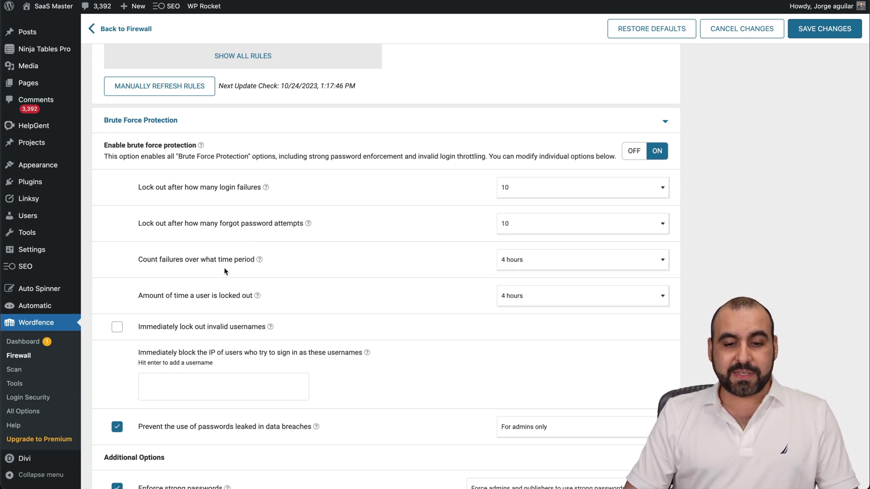
{"action": "scroll", "coordinate": [525, 328], "scroll_direction": "down", "scroll_amount": 3}
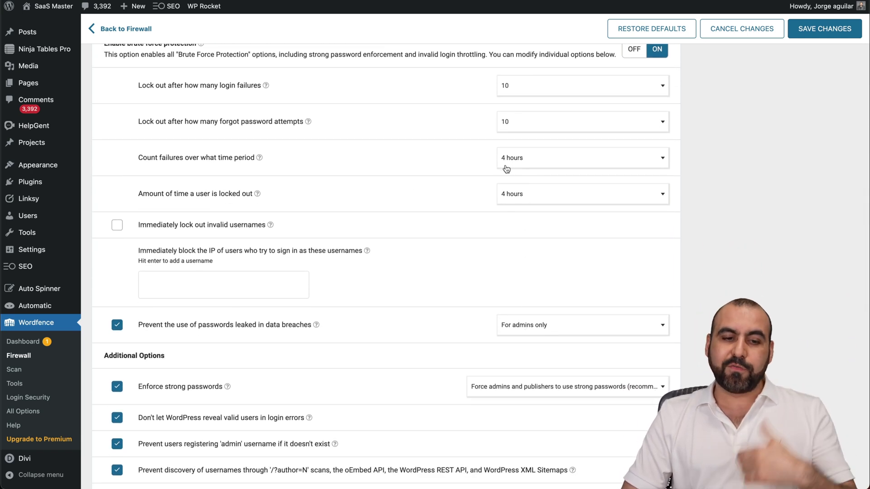
Scroll through Additional Options, Rate Limiting and Allowlisted URLs, then head for the Wordfence Scan page.
{"action": "scroll", "coordinate": [371, 247], "scroll_direction": "down", "scroll_amount": 2}
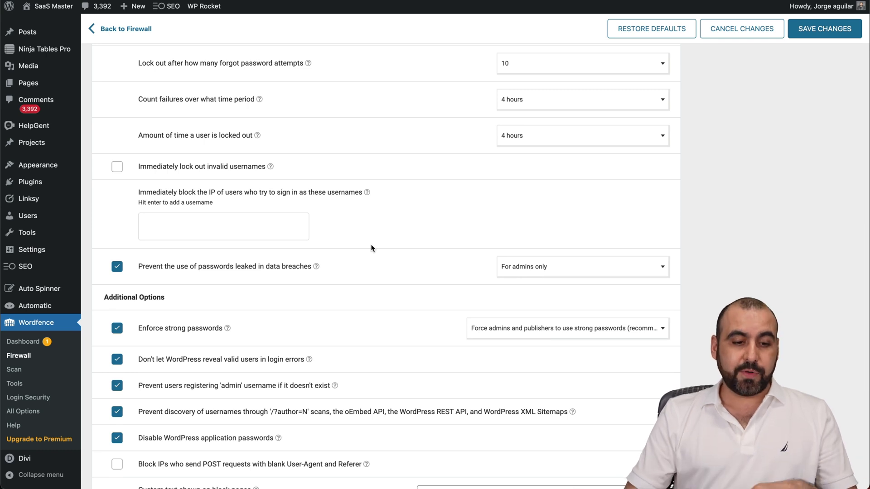
{"action": "scroll", "coordinate": [372, 248], "scroll_direction": "down", "scroll_amount": 3}
{"action": "scroll", "coordinate": [371, 248], "scroll_direction": "down", "scroll_amount": 13}
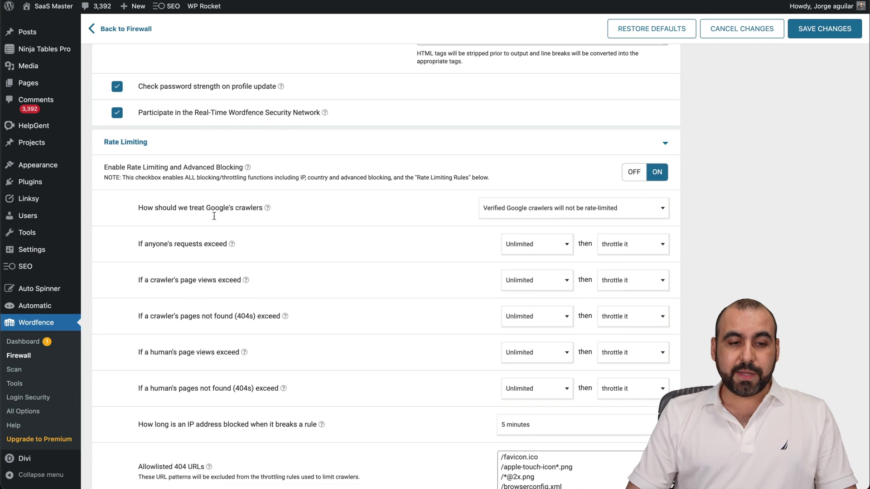
{"action": "scroll", "coordinate": [242, 281], "scroll_direction": "down", "scroll_amount": 3}
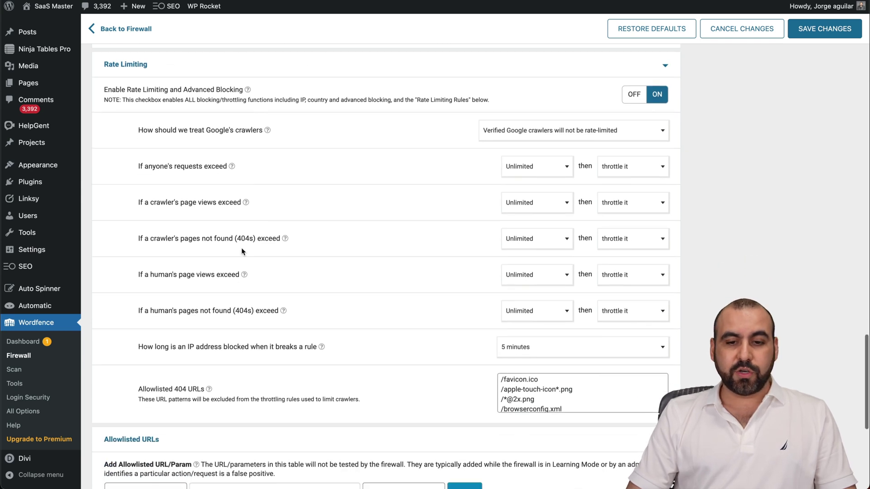
{"action": "scroll", "coordinate": [414, 285], "scroll_direction": "down", "scroll_amount": 7}
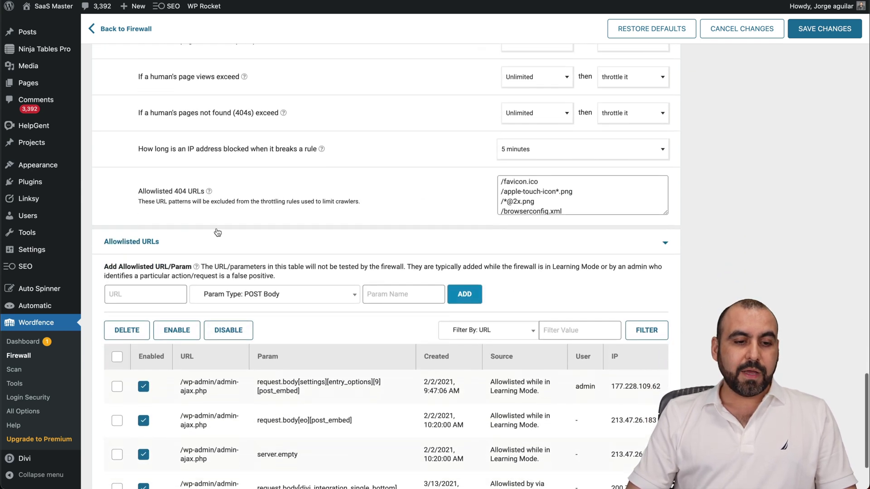
{"action": "scroll", "coordinate": [213, 250], "scroll_direction": "down", "scroll_amount": 4}
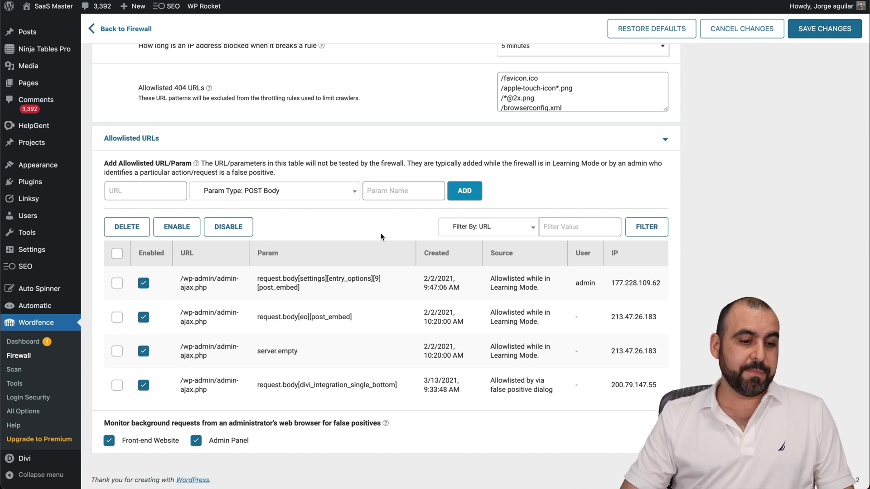
{"action": "left_click", "coordinate": [18, 370]}
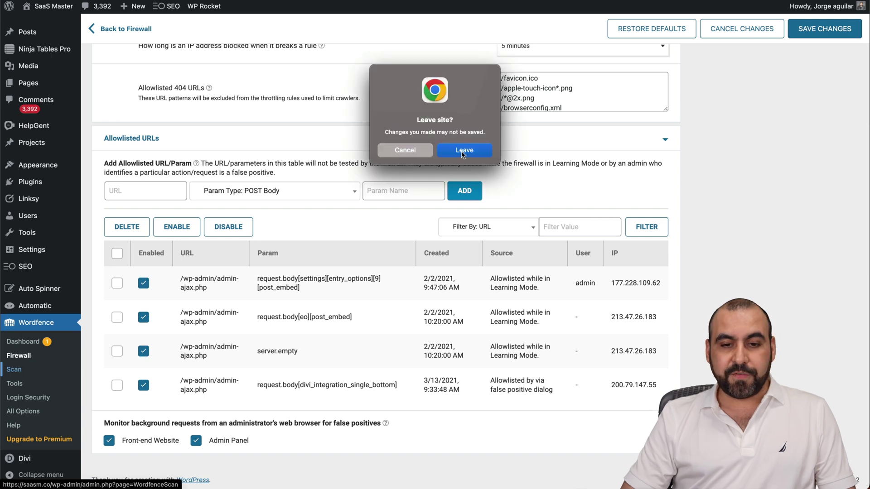
Dismiss the Leave site? prompt, view the Wordfence Scan page, then go to Tools for Live Traffic.
{"action": "left_click", "coordinate": [426, 146]}
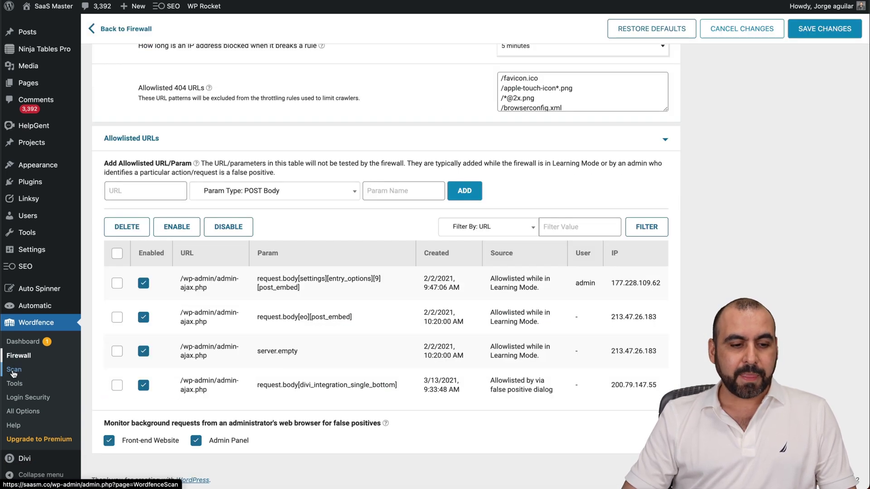
{"action": "left_click", "coordinate": [14, 370]}
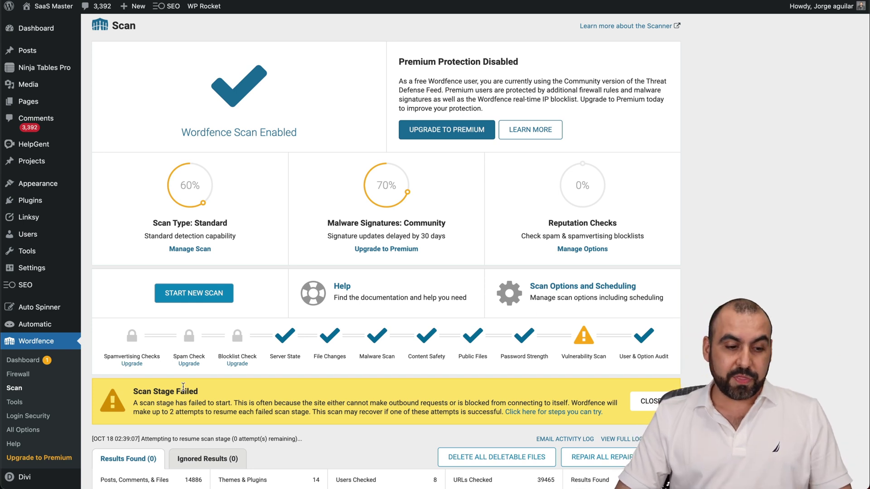
{"action": "left_click", "coordinate": [18, 405]}
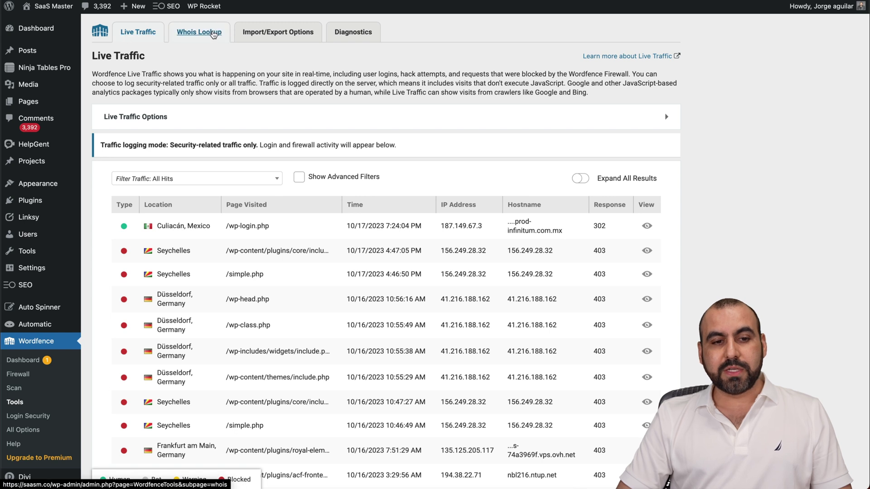
Scroll Live Traffic and expand the /wp.php request from Panama blocked for a malicious user-agent.
{"action": "scroll", "coordinate": [364, 153], "scroll_direction": "down", "scroll_amount": 5}
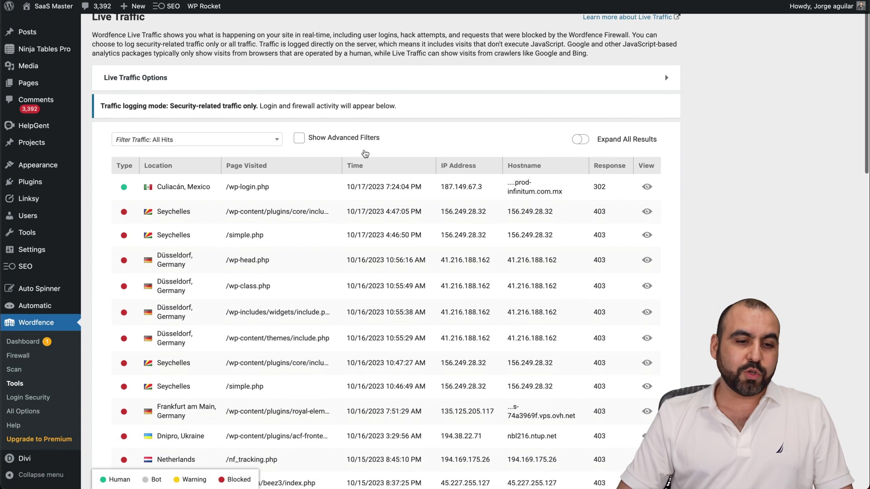
{"action": "scroll", "coordinate": [364, 149], "scroll_direction": "down", "scroll_amount": 1}
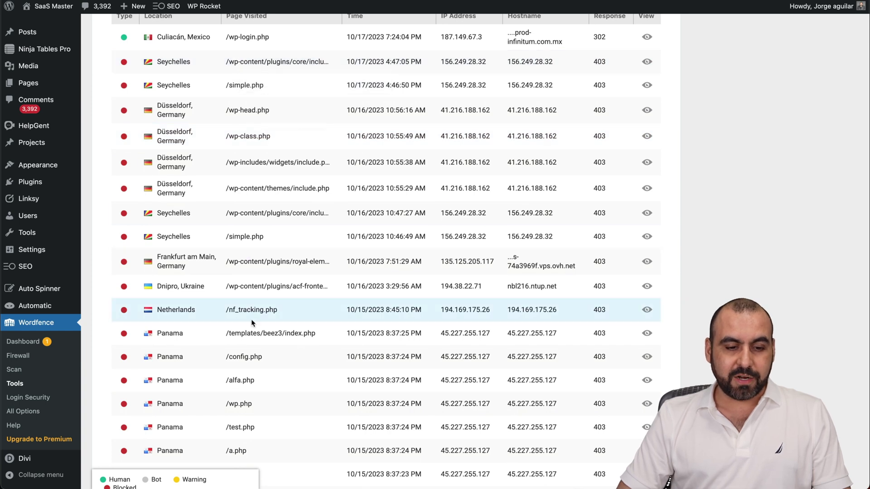
{"action": "scroll", "coordinate": [255, 381], "scroll_direction": "down", "scroll_amount": 1}
{"action": "scroll", "coordinate": [254, 382], "scroll_direction": "down", "scroll_amount": 1}
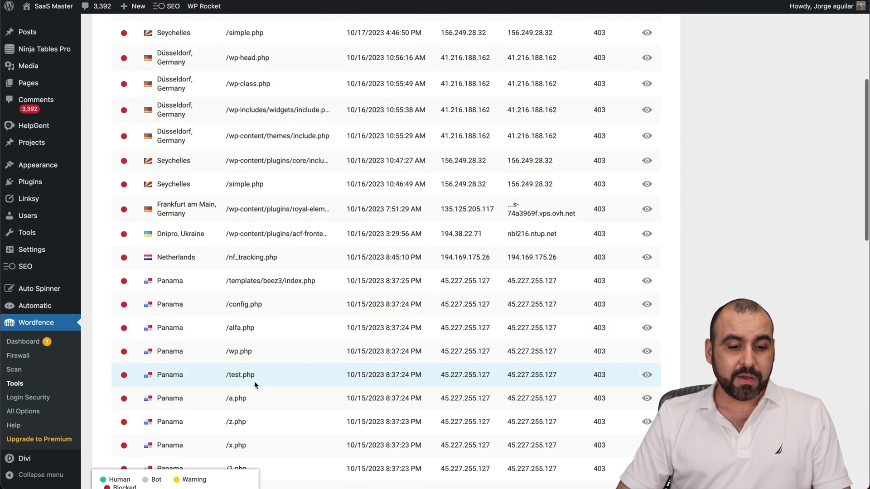
{"action": "left_click_drag", "start_coordinate": [229, 351], "coordinate": [284, 352]}
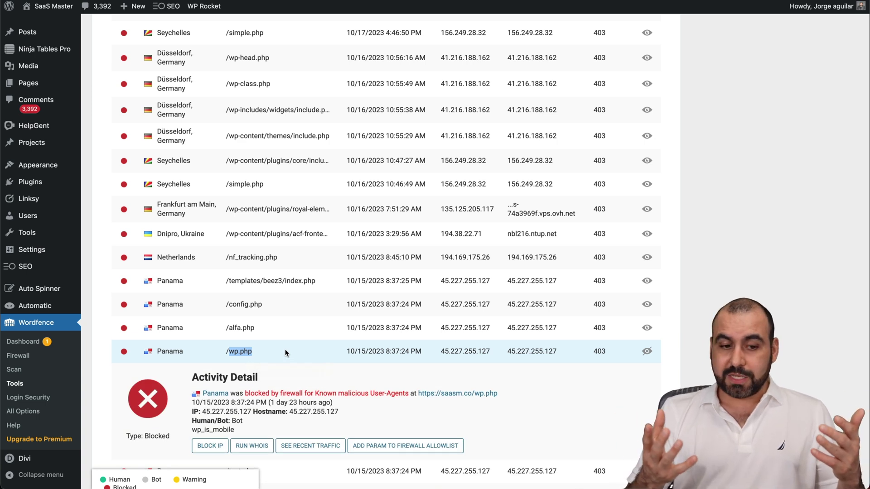
{"action": "scroll", "coordinate": [286, 352], "scroll_direction": "down", "scroll_amount": 5}
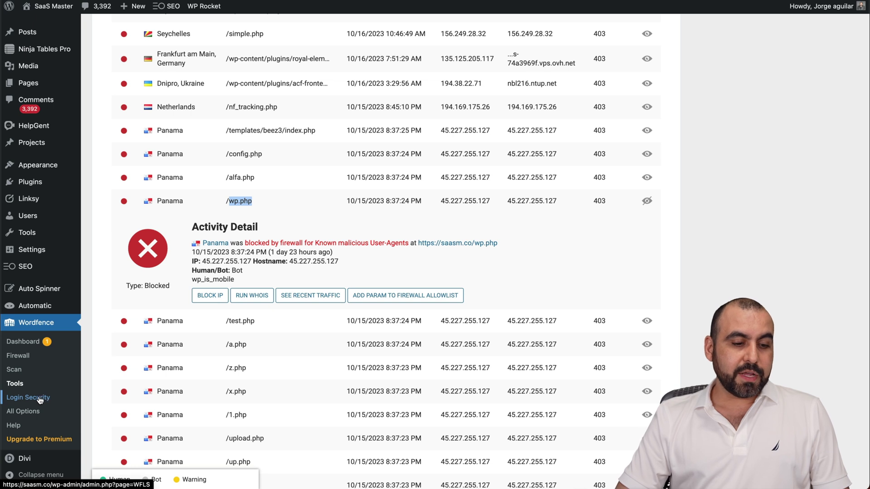
{"action": "left_click", "coordinate": [24, 413]}
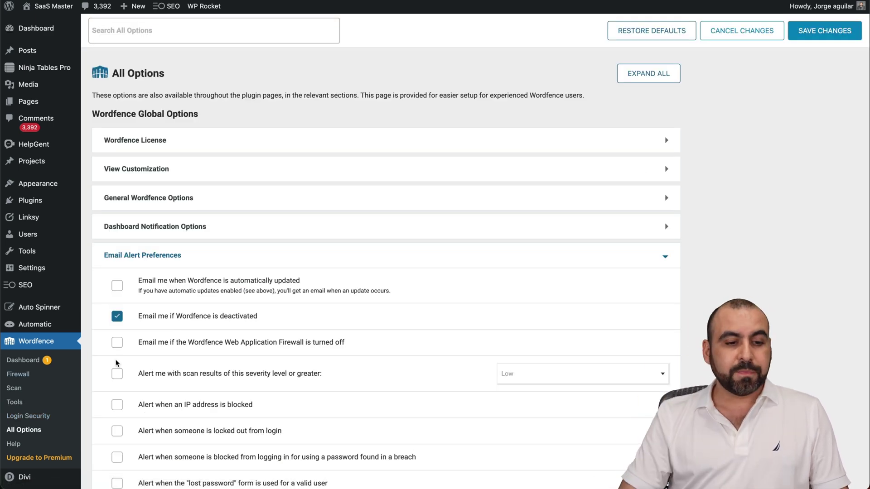
Review the Email Alert Preferences in All Options, then leave the settings for the Dashboard.
{"action": "scroll", "coordinate": [115, 363], "scroll_direction": "down", "scroll_amount": 5}
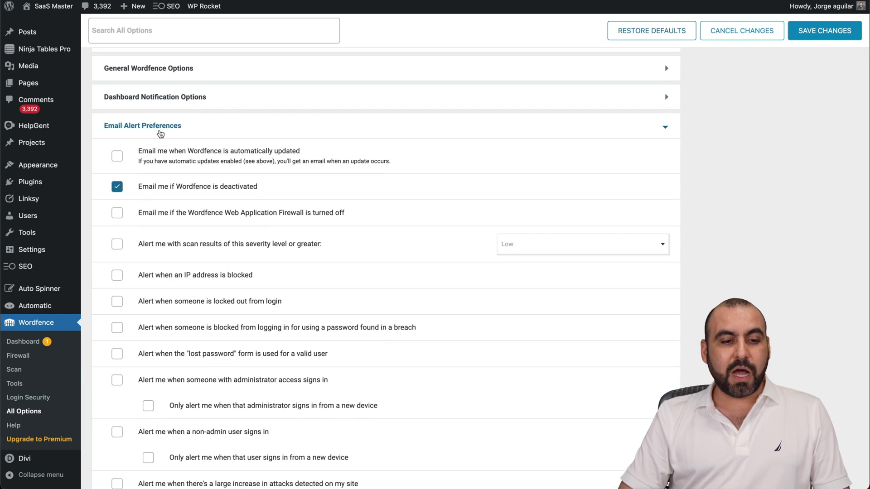
{"action": "scroll", "coordinate": [160, 133], "scroll_direction": "down", "scroll_amount": 4}
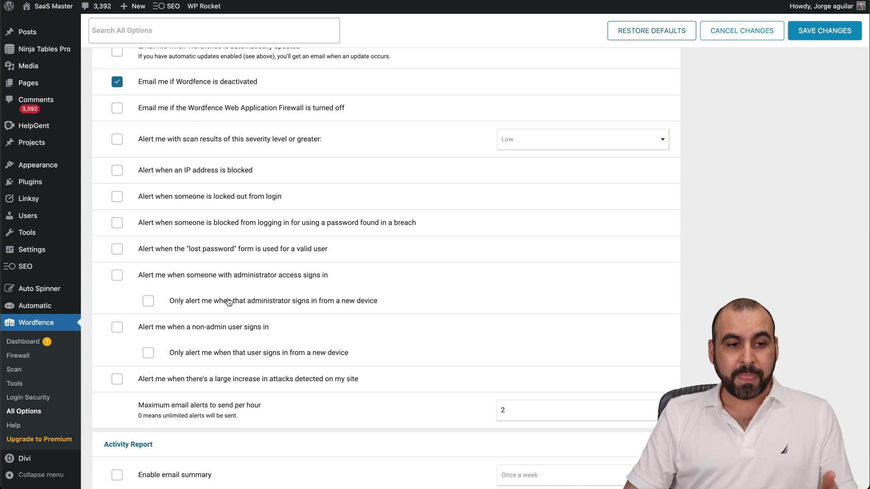
{"action": "left_click", "coordinate": [23, 342]}
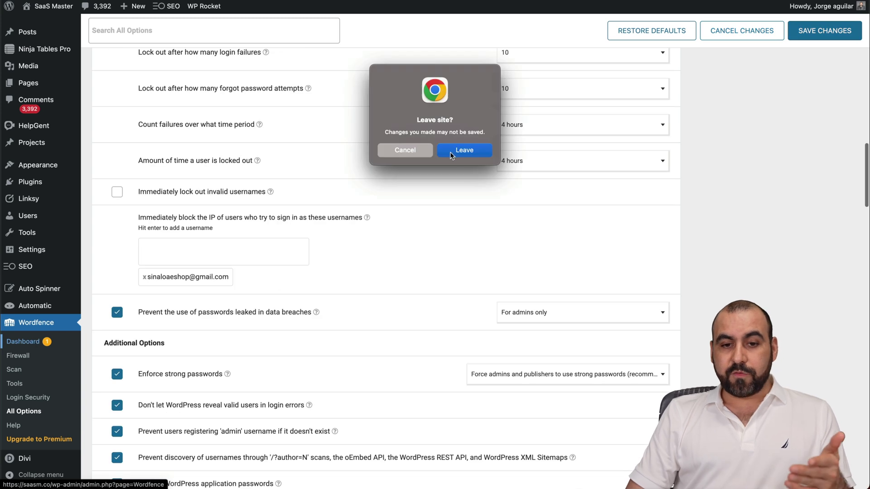
{"action": "left_click", "coordinate": [460, 94]}
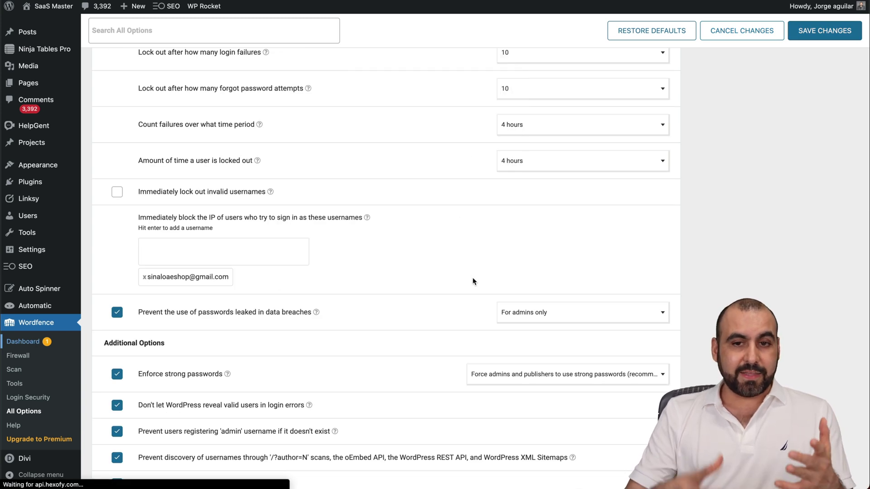